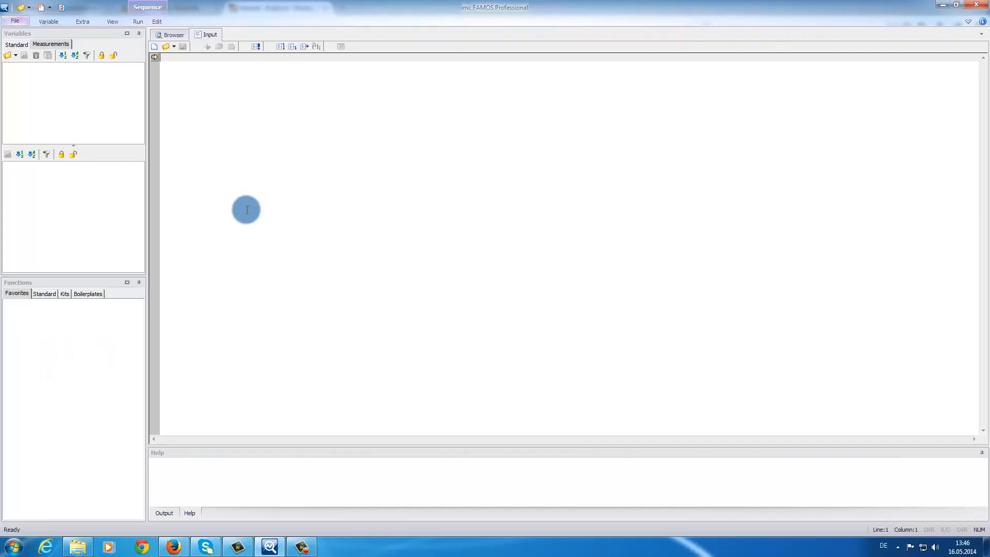
Set the file browser's file format to auto (*.*) in the browser data source options
{"action": "left_click", "coordinate": [82, 22]}
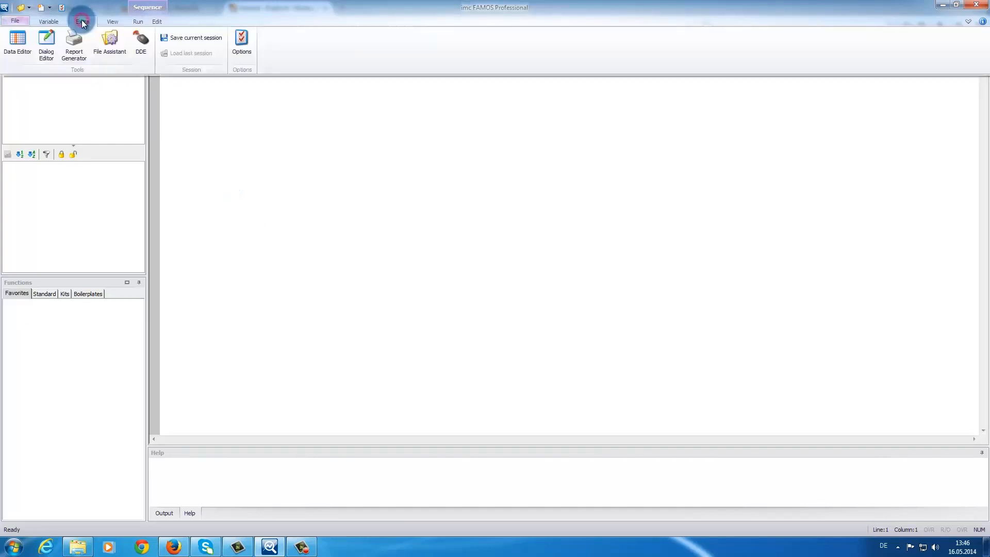
{"action": "left_click", "coordinate": [241, 43]}
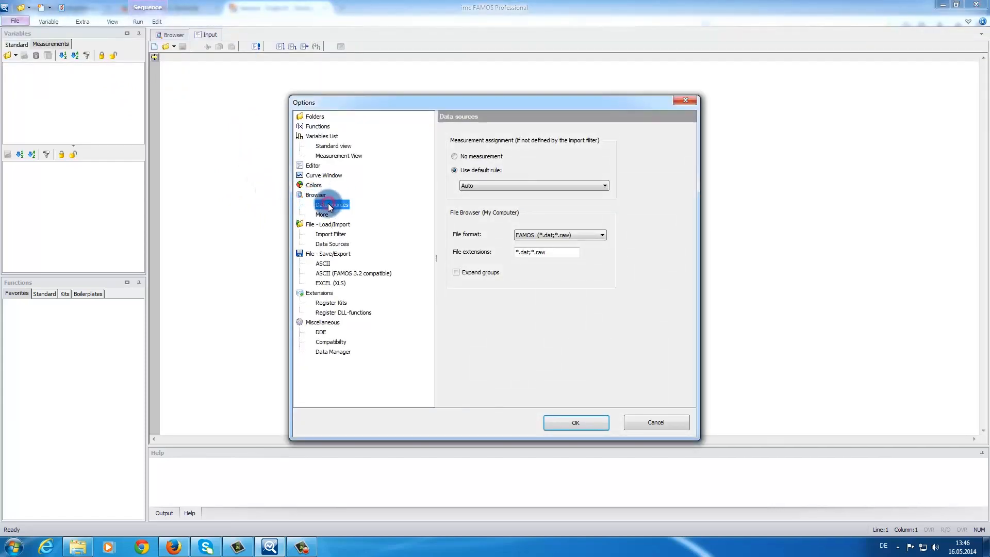
{"action": "left_click", "coordinate": [525, 252]}
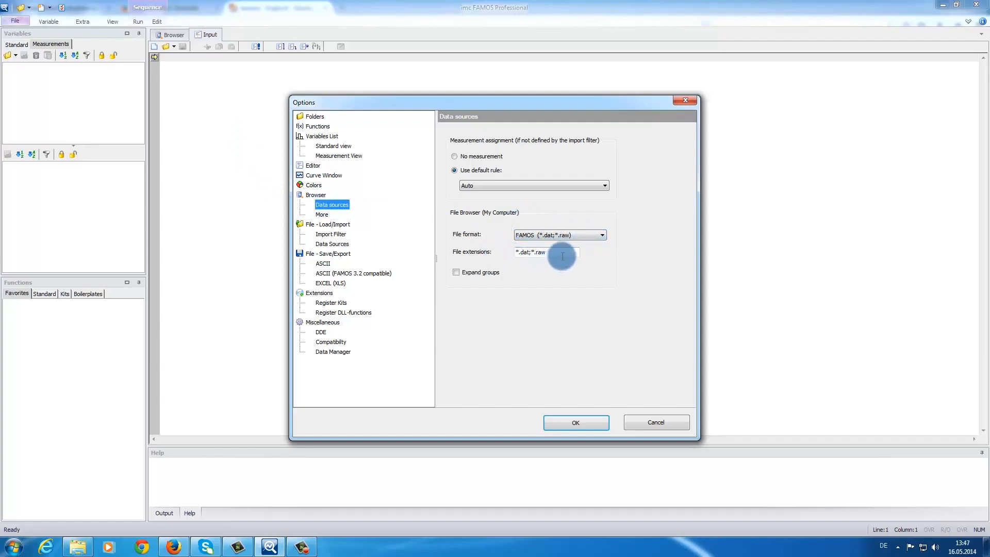
{"action": "left_click", "coordinate": [602, 235]}
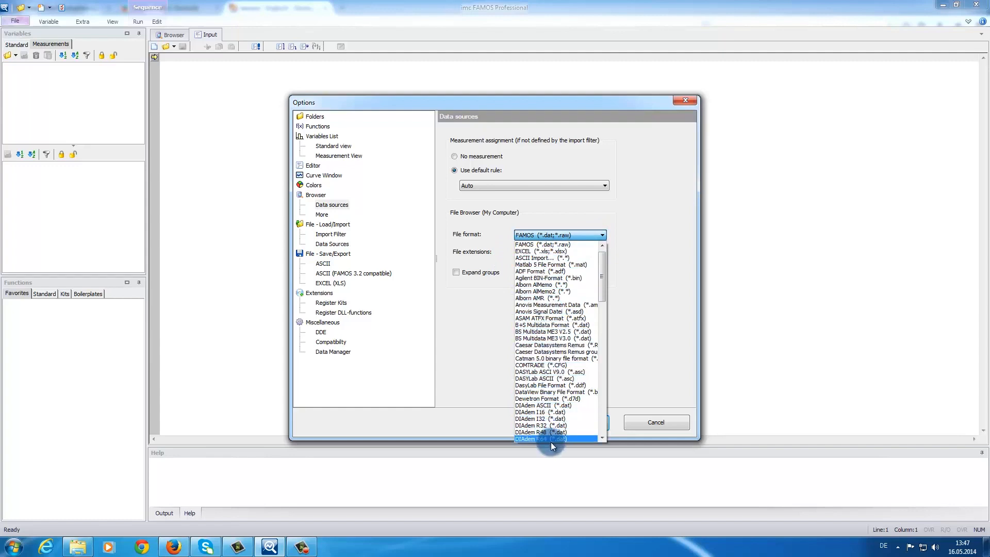
{"action": "left_click_drag", "start_coordinate": [605, 280], "coordinate": [601, 255]}
{"action": "left_click", "coordinate": [539, 245]}
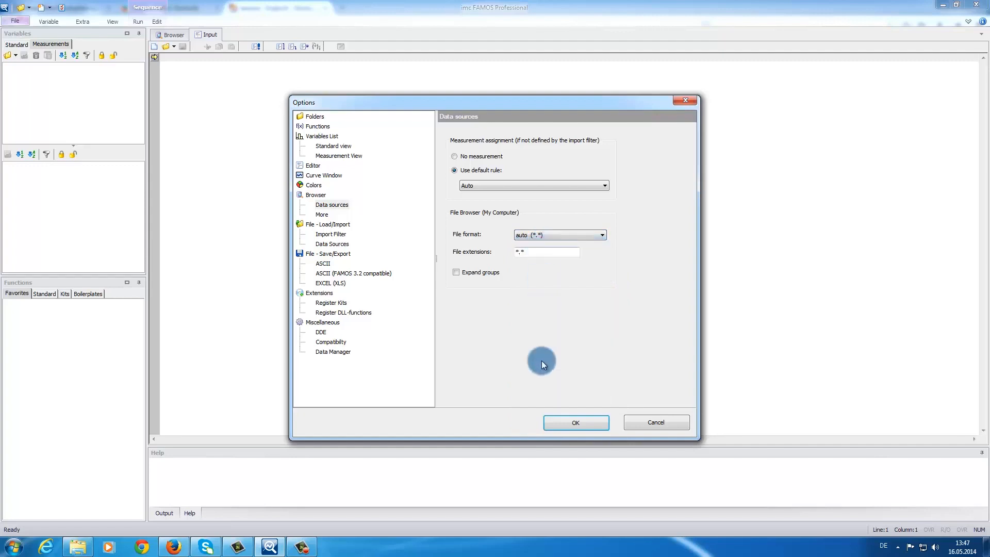
{"action": "left_click", "coordinate": [564, 423]}
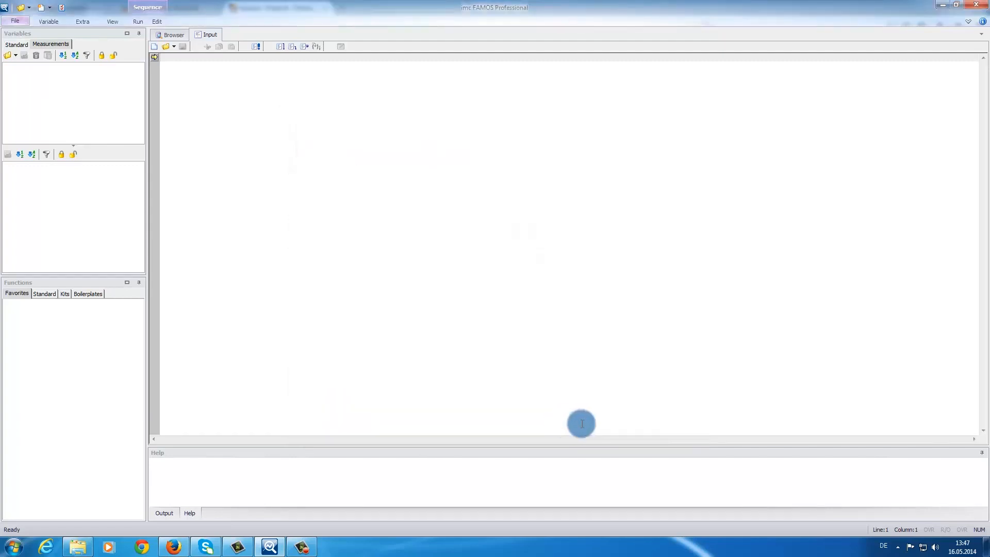
Show the contents of the Dat\Dat folder in the data browser
{"action": "left_click", "coordinate": [166, 37]}
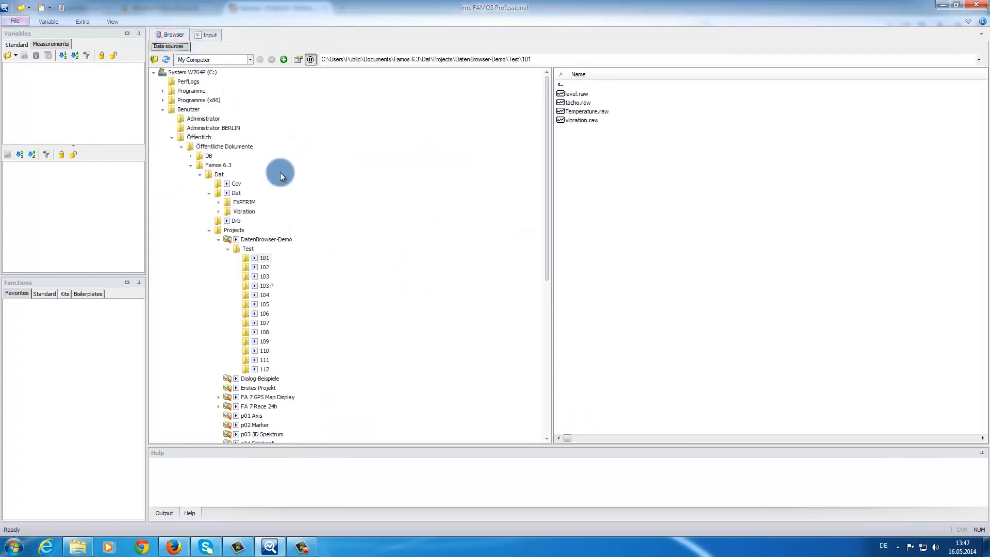
{"action": "left_click", "coordinate": [265, 259]}
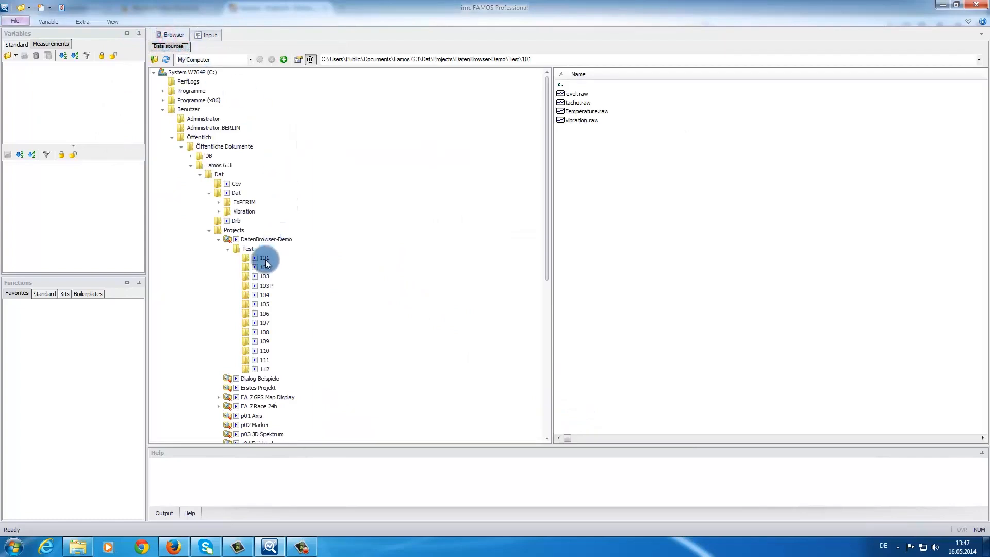
{"action": "left_click", "coordinate": [237, 194]}
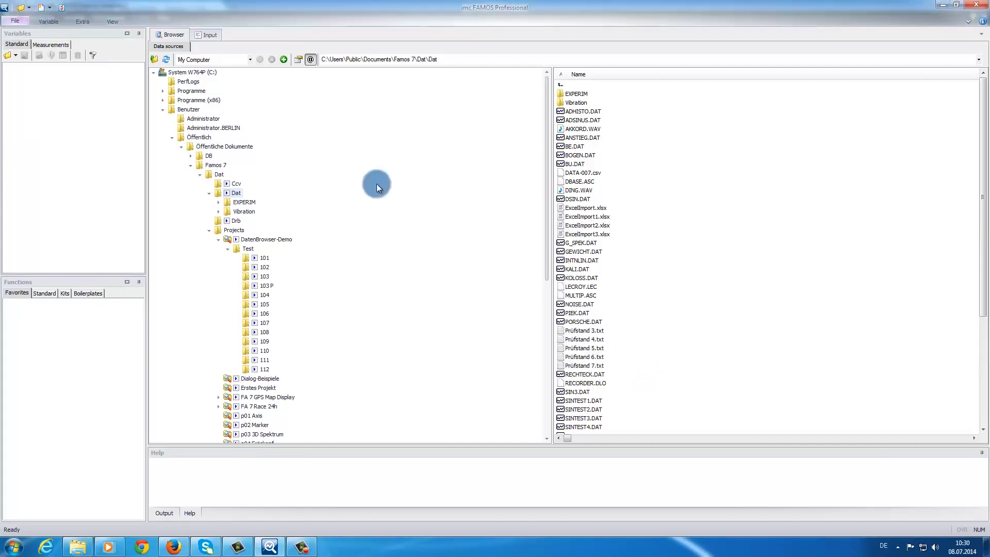
Open Test bench 3.txt for import and set its time column to None
{"action": "left_click", "coordinate": [727, 275]}
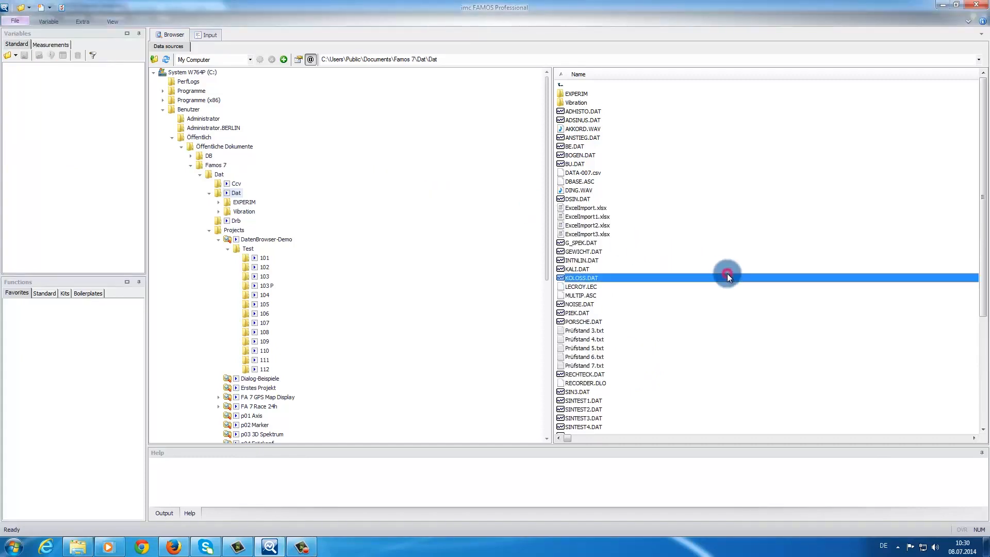
{"action": "scroll", "coordinate": [726, 273], "scroll_direction": "down", "scroll_amount": 6}
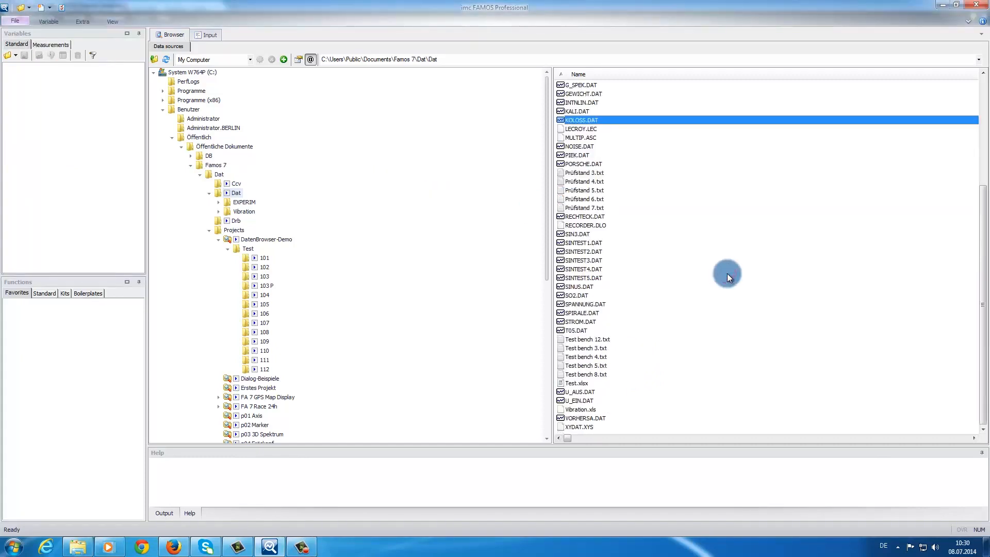
{"action": "double_click", "coordinate": [583, 348]}
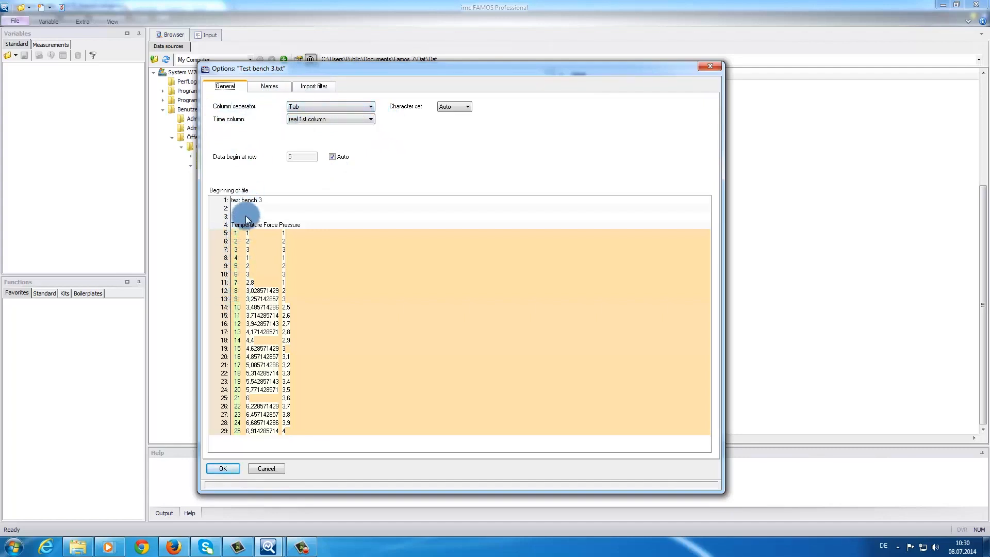
{"action": "left_click", "coordinate": [369, 118]}
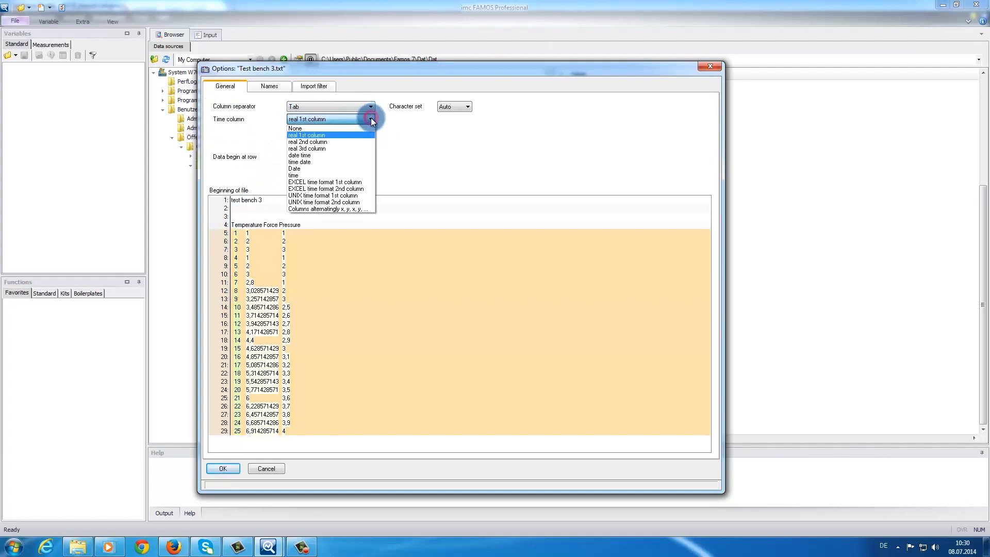
{"action": "left_click", "coordinate": [344, 127]}
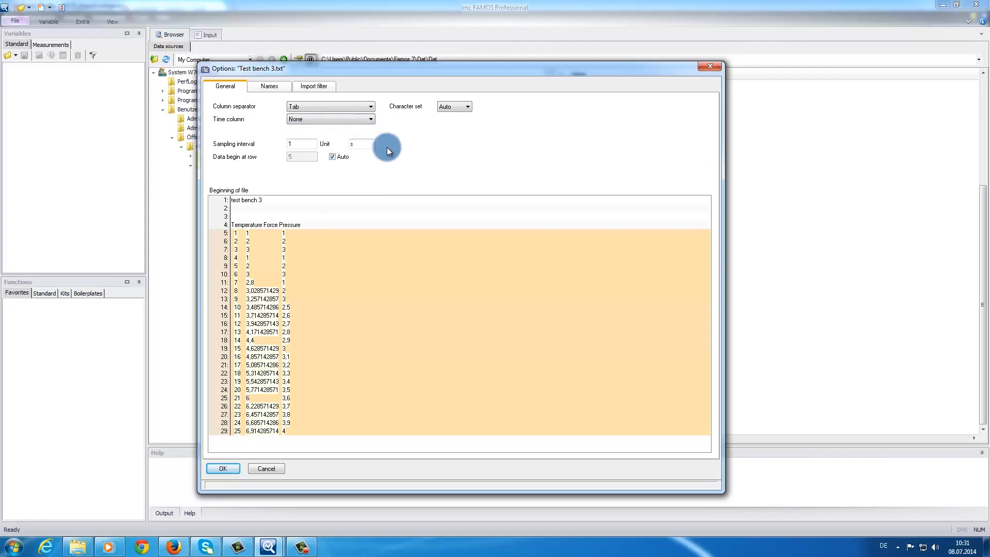
Take the channel names from line number 4 of the file and import Test bench 3.txt
{"action": "left_click", "coordinate": [266, 88]}
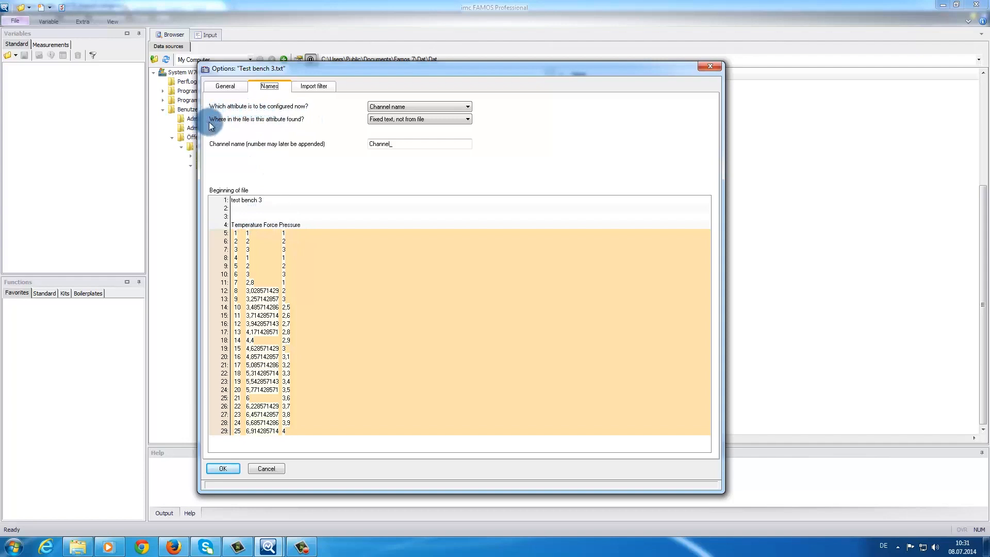
{"action": "left_click", "coordinate": [467, 118]}
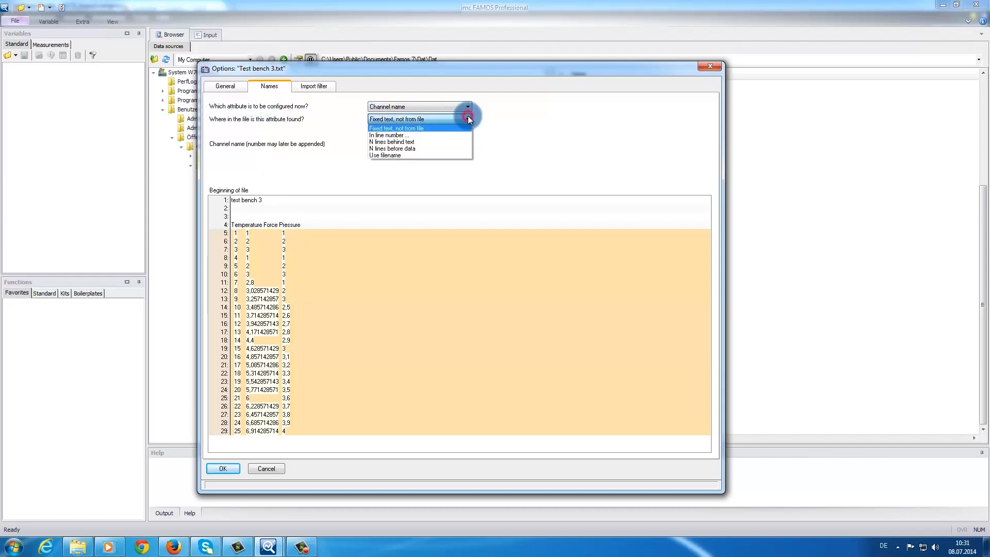
{"action": "left_click", "coordinate": [459, 134]}
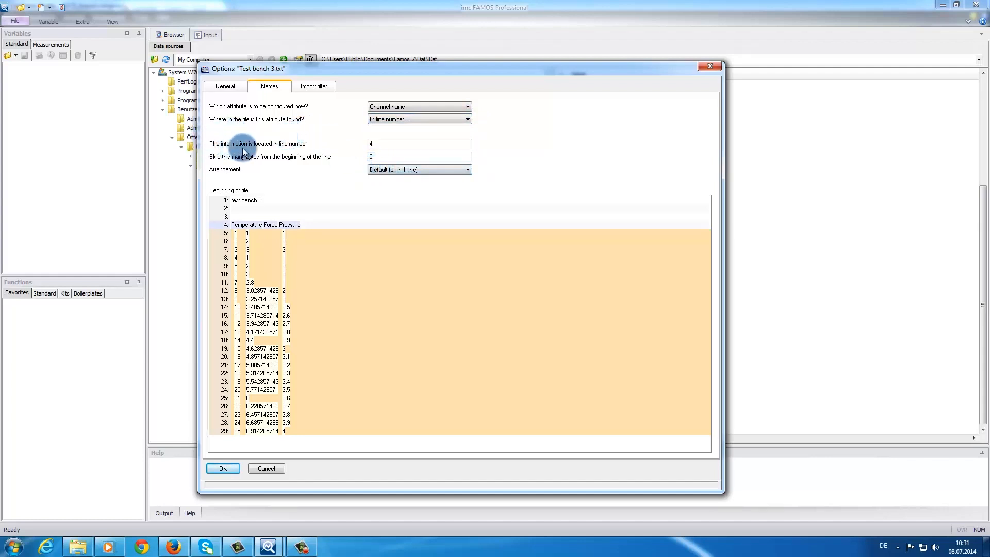
{"action": "left_click", "coordinate": [379, 144]}
{"action": "type", "text": "4"}
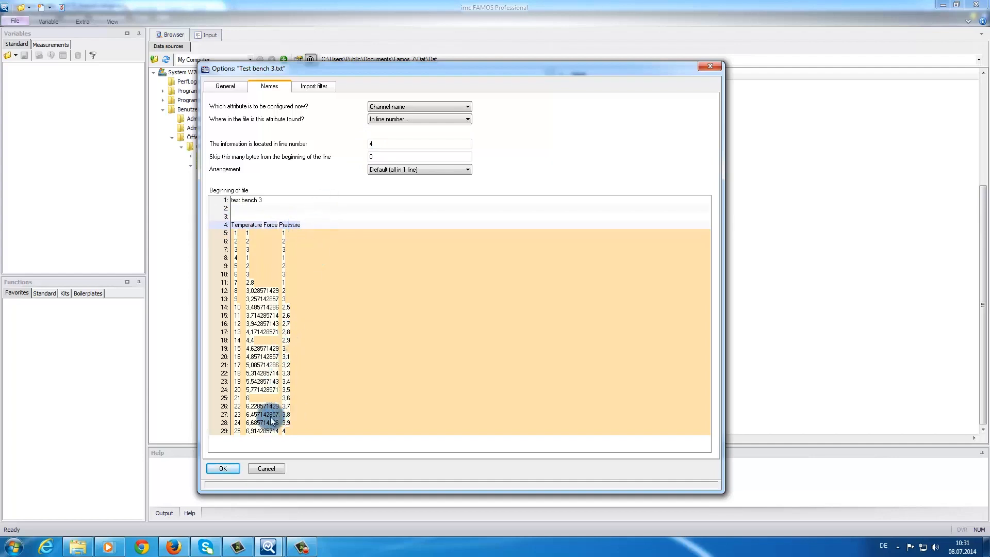
{"action": "left_click", "coordinate": [225, 468]}
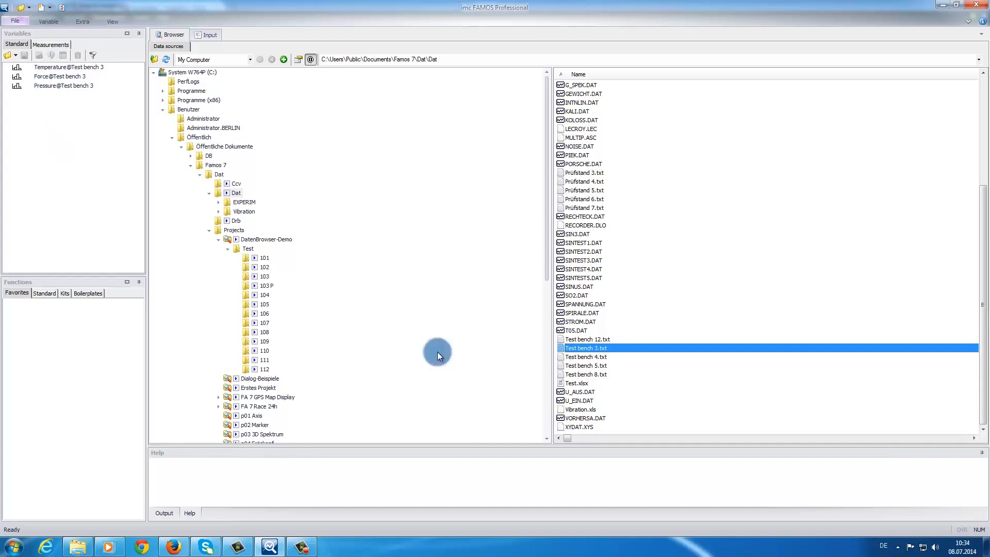
Open Test bench 4.txt for import, review its channel name settings and set the time column to None
{"action": "double_click", "coordinate": [576, 357]}
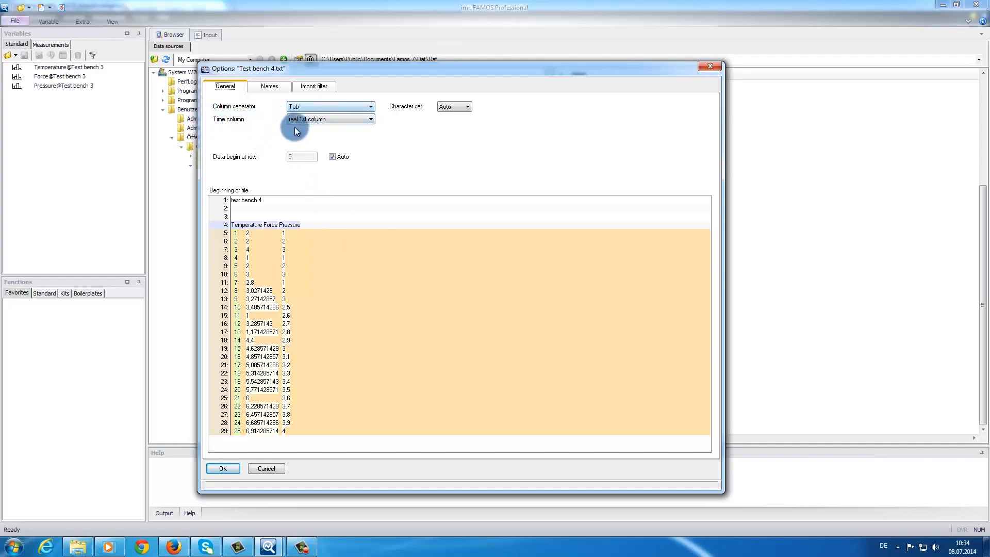
{"action": "left_click", "coordinate": [270, 86]}
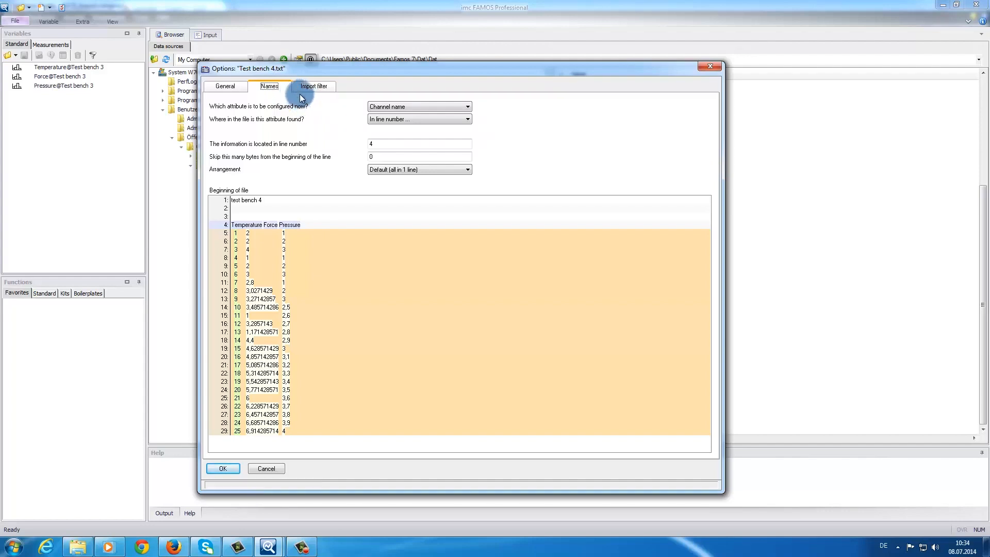
{"action": "left_click", "coordinate": [240, 86]}
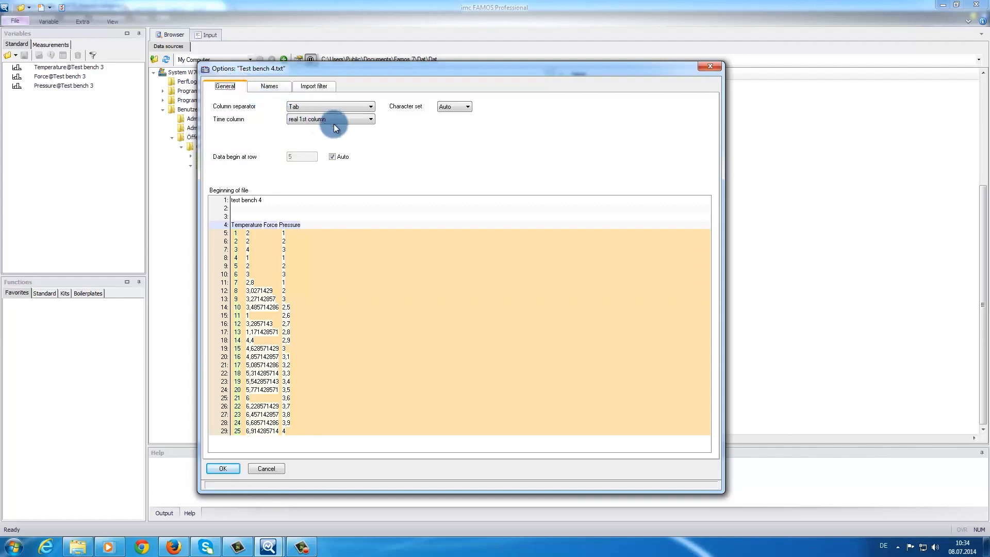
{"action": "left_click", "coordinate": [365, 123]}
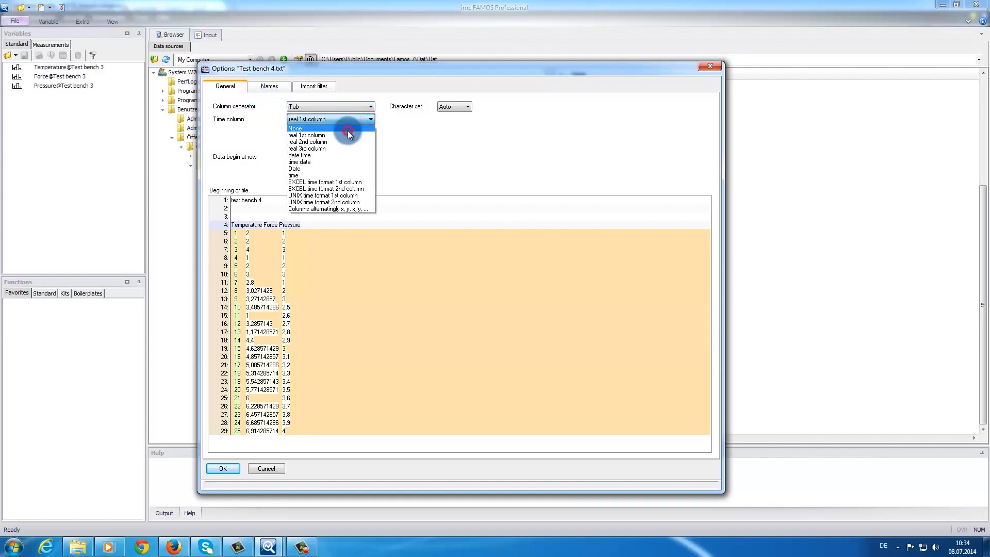
{"action": "left_click", "coordinate": [347, 131]}
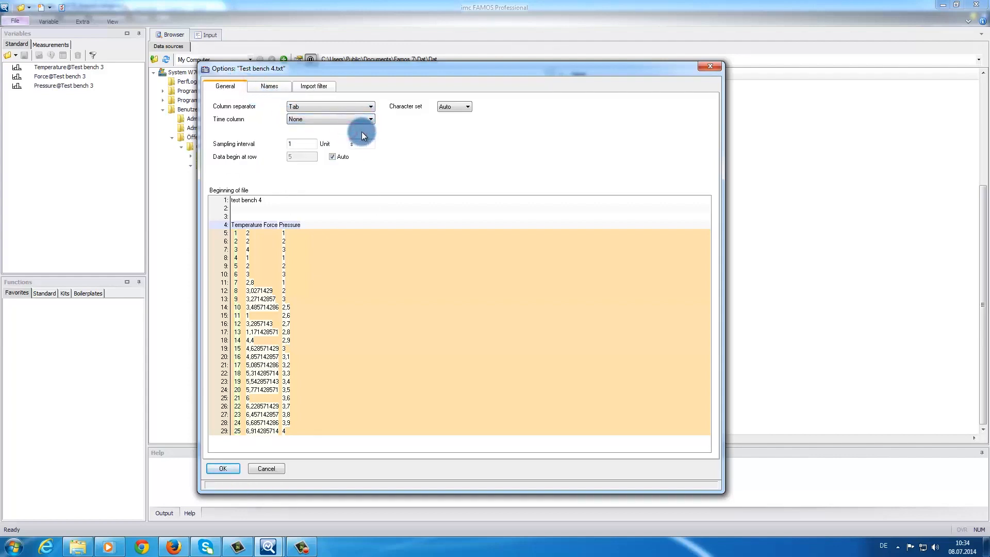
Create an import filter named "test bench" from the current settings and import Test bench 4.txt
{"action": "left_click", "coordinate": [309, 87]}
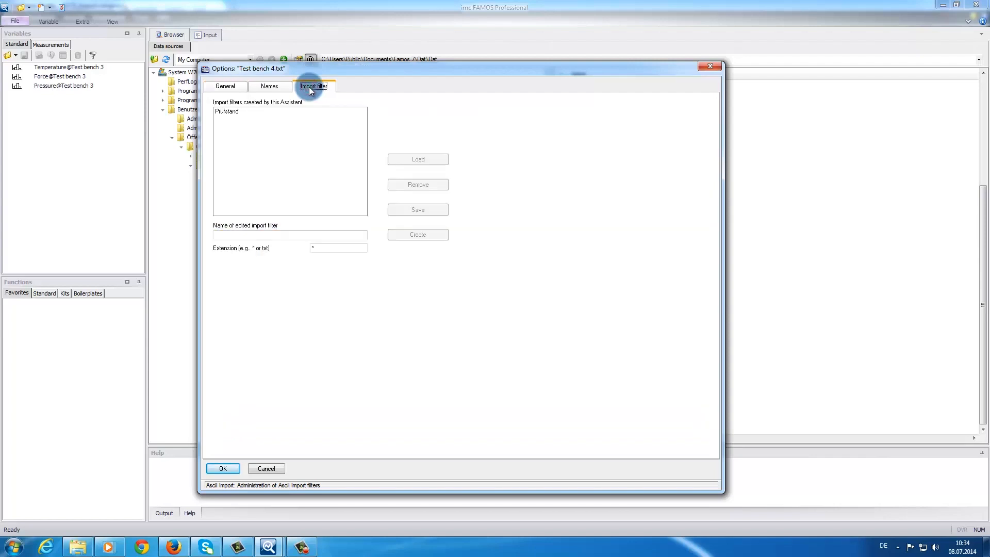
{"action": "left_click", "coordinate": [242, 235]}
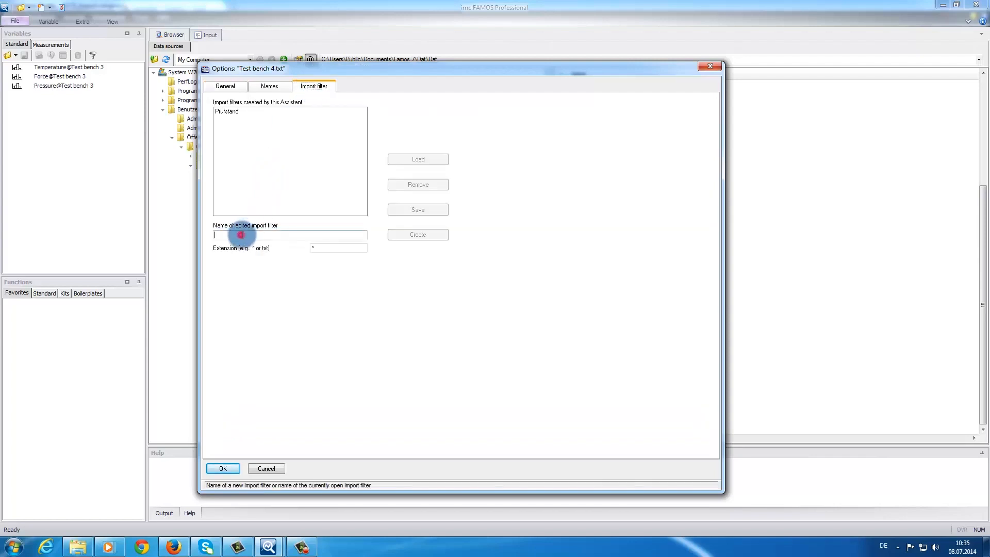
{"action": "type", "text": "ts"}
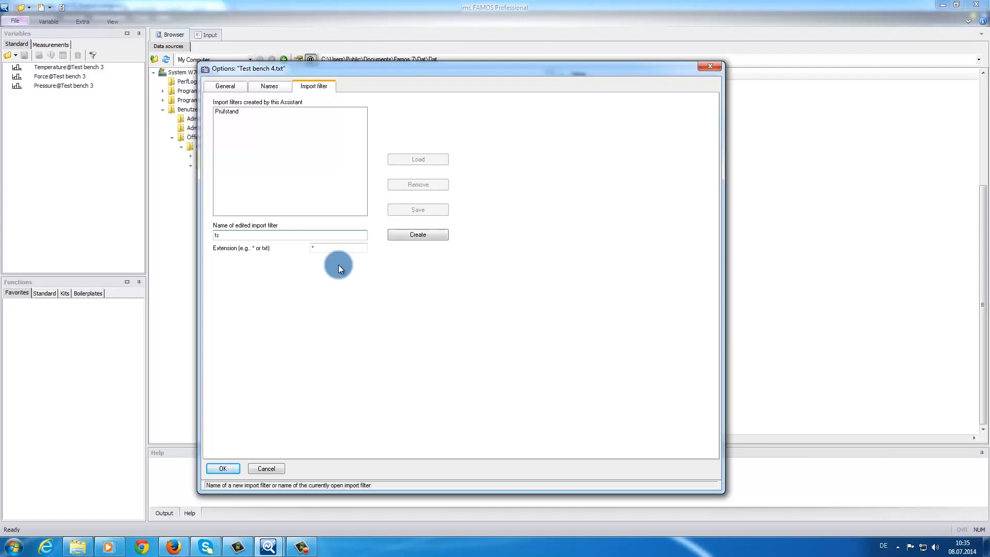
{"action": "key", "text": "BackSpace"}
{"action": "type", "text": "est bench"}
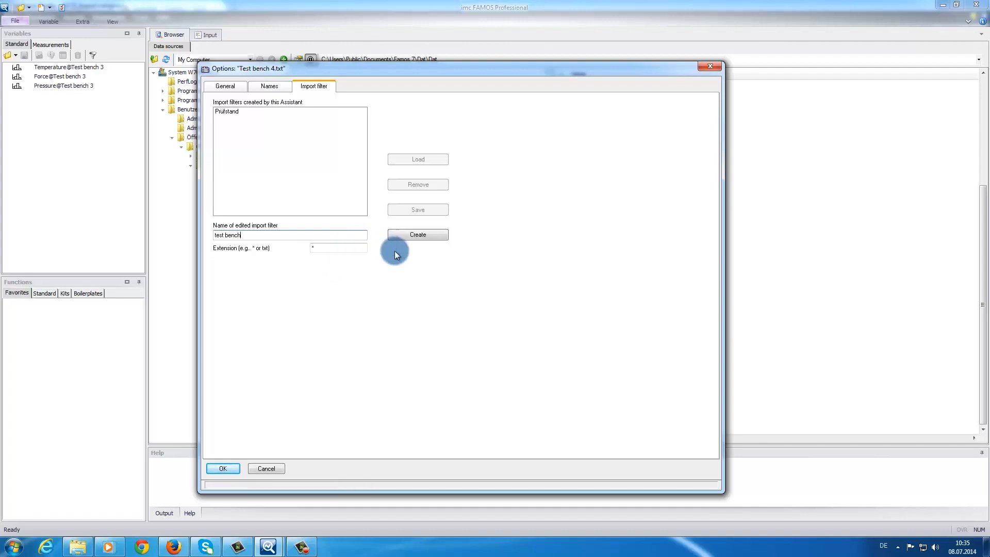
{"action": "left_click", "coordinate": [405, 239]}
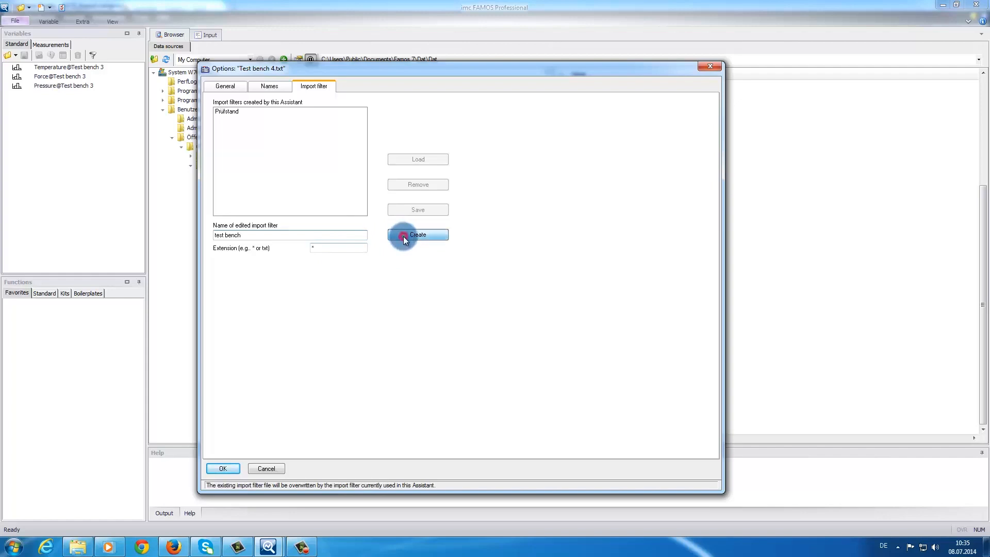
{"action": "left_click", "coordinate": [222, 468]}
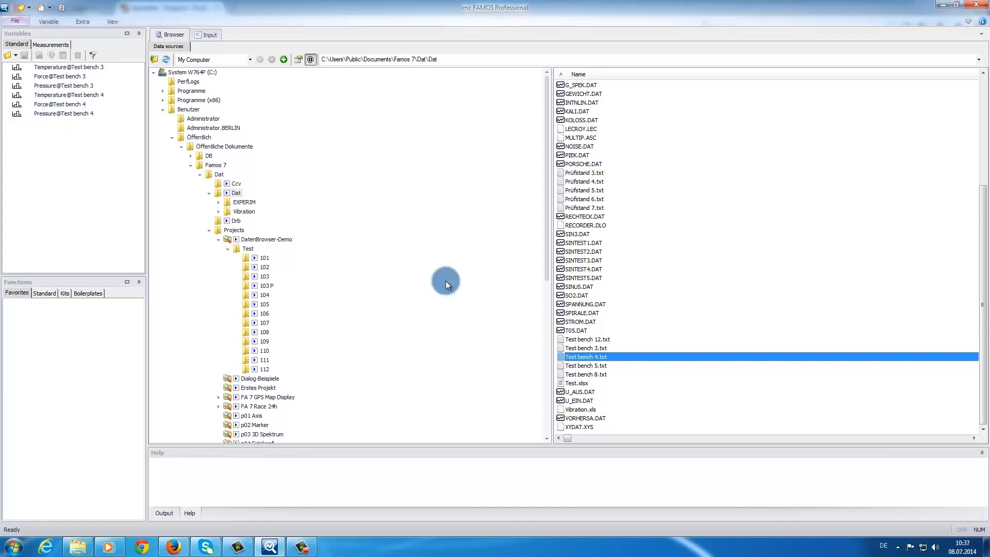
Import Test bench 5.txt using the saved "test bench" import filter
{"action": "double_click", "coordinate": [577, 365]}
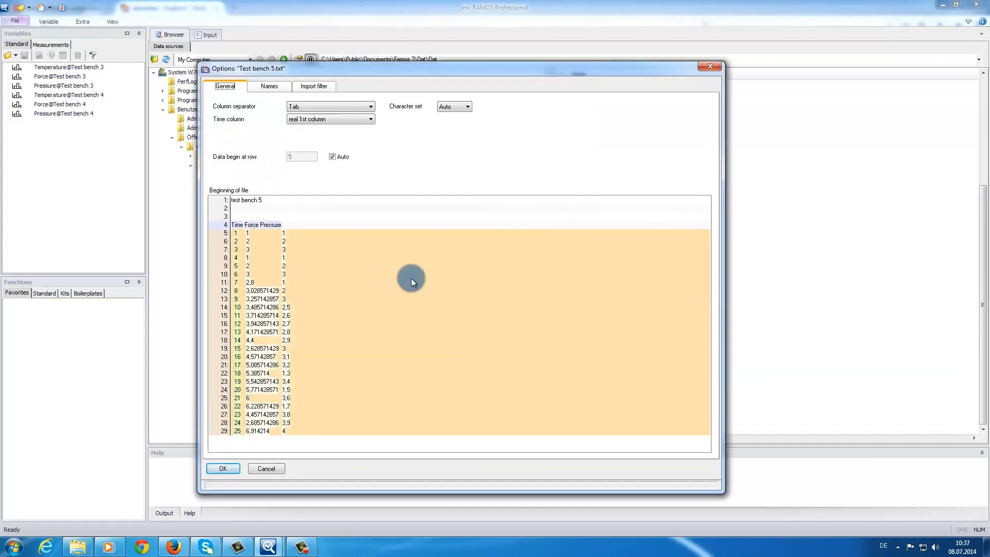
{"action": "left_click", "coordinate": [307, 86]}
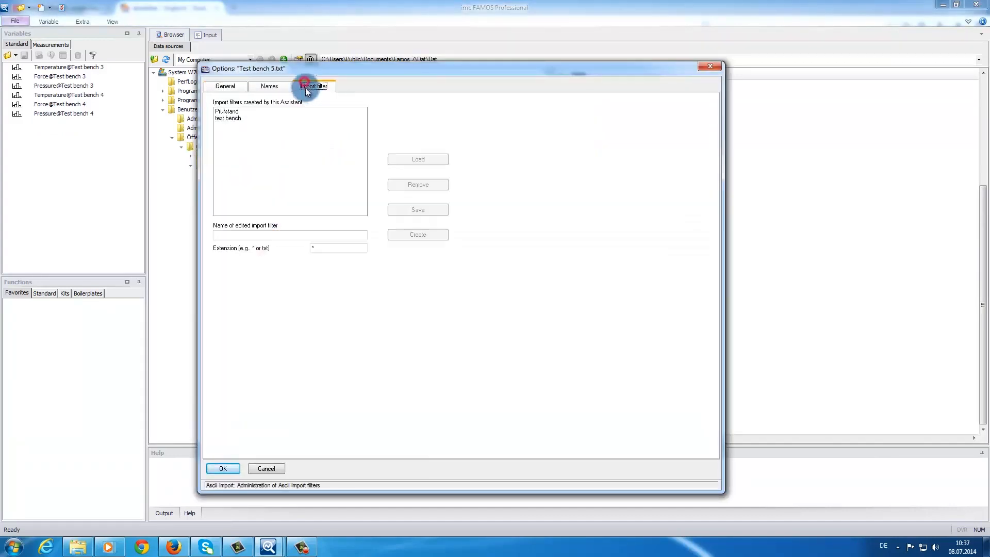
{"action": "left_click", "coordinate": [227, 117]}
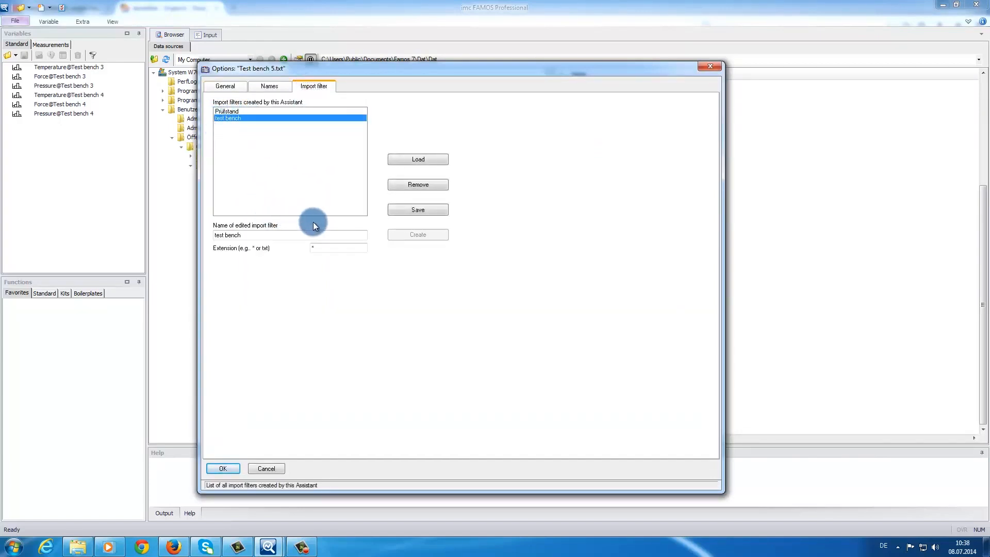
{"action": "left_click", "coordinate": [401, 160]}
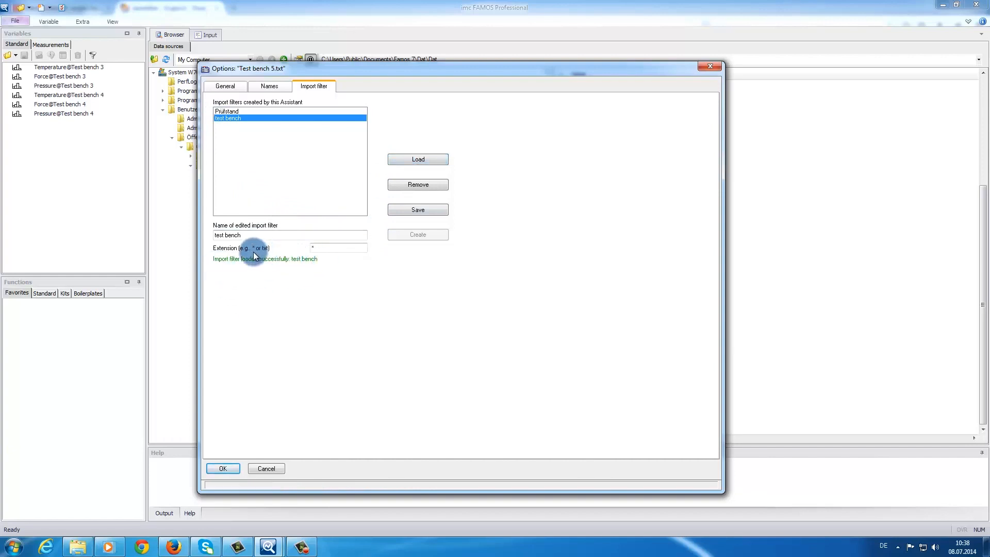
{"action": "left_click", "coordinate": [218, 470]}
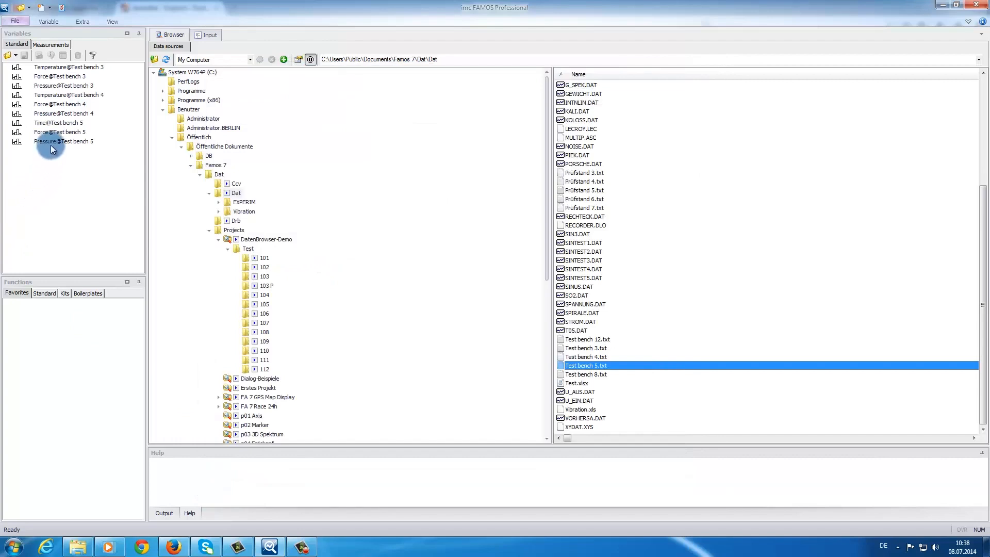